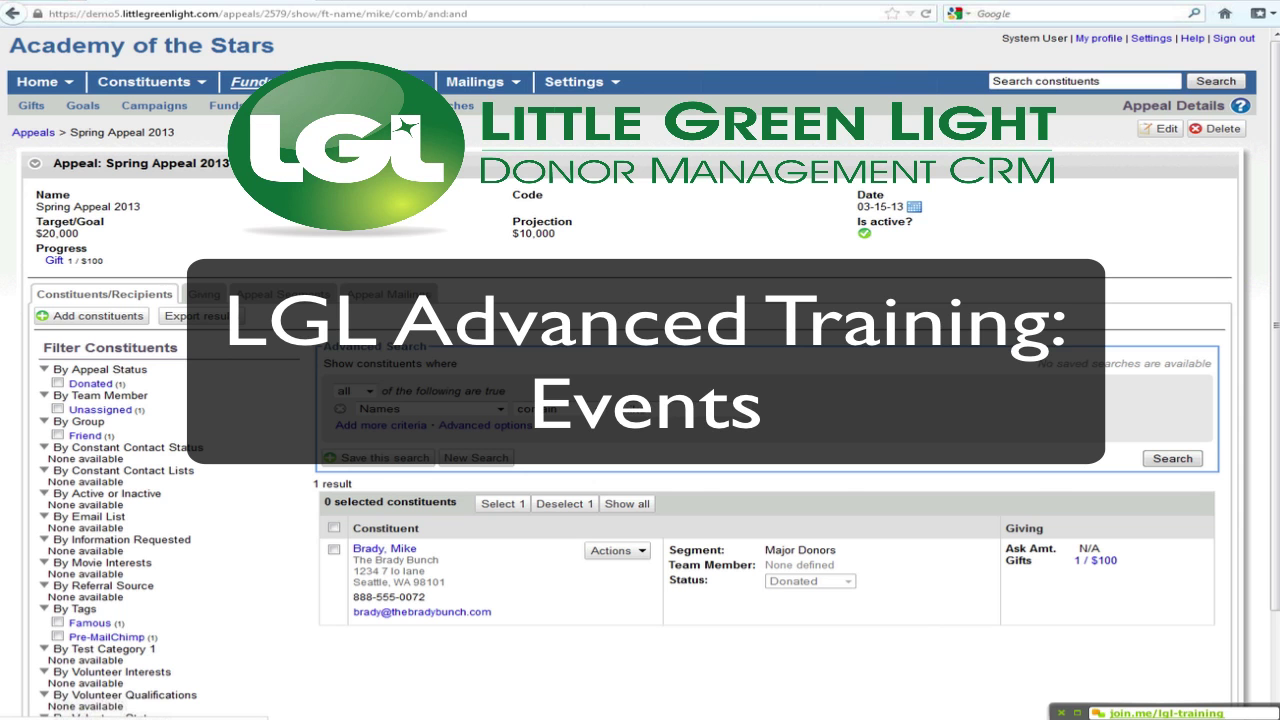
# Step: Show the Fundraising Events list with its 11 events
pyautogui.click(364, 107)
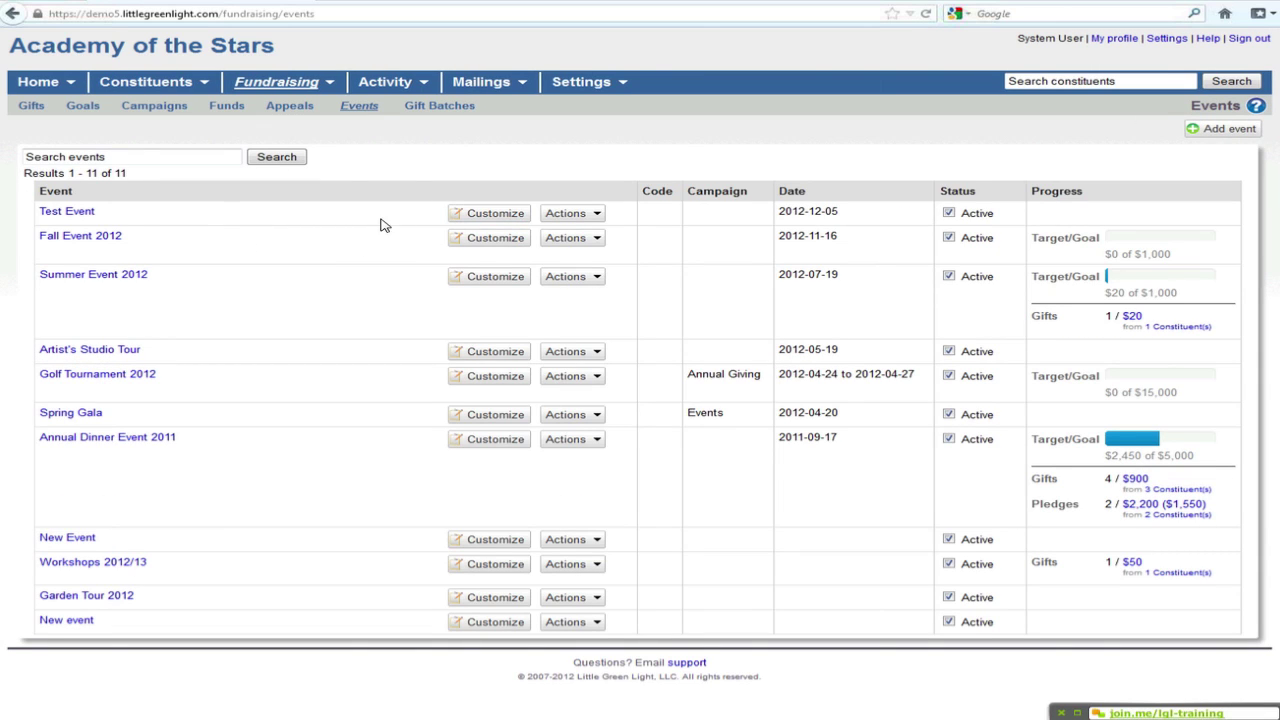
# Step: Review Test Event's customization and invitation attributes, then return to its details page
pyautogui.click(490, 216)
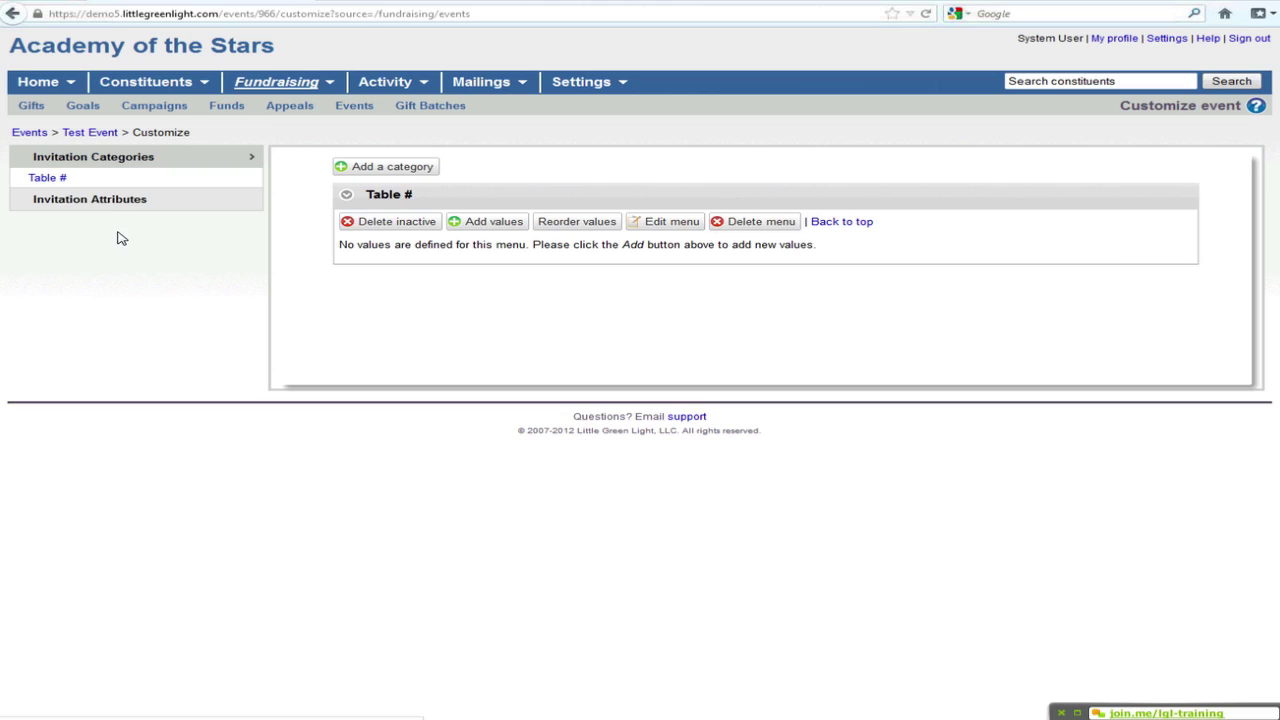
pyautogui.click(108, 203)
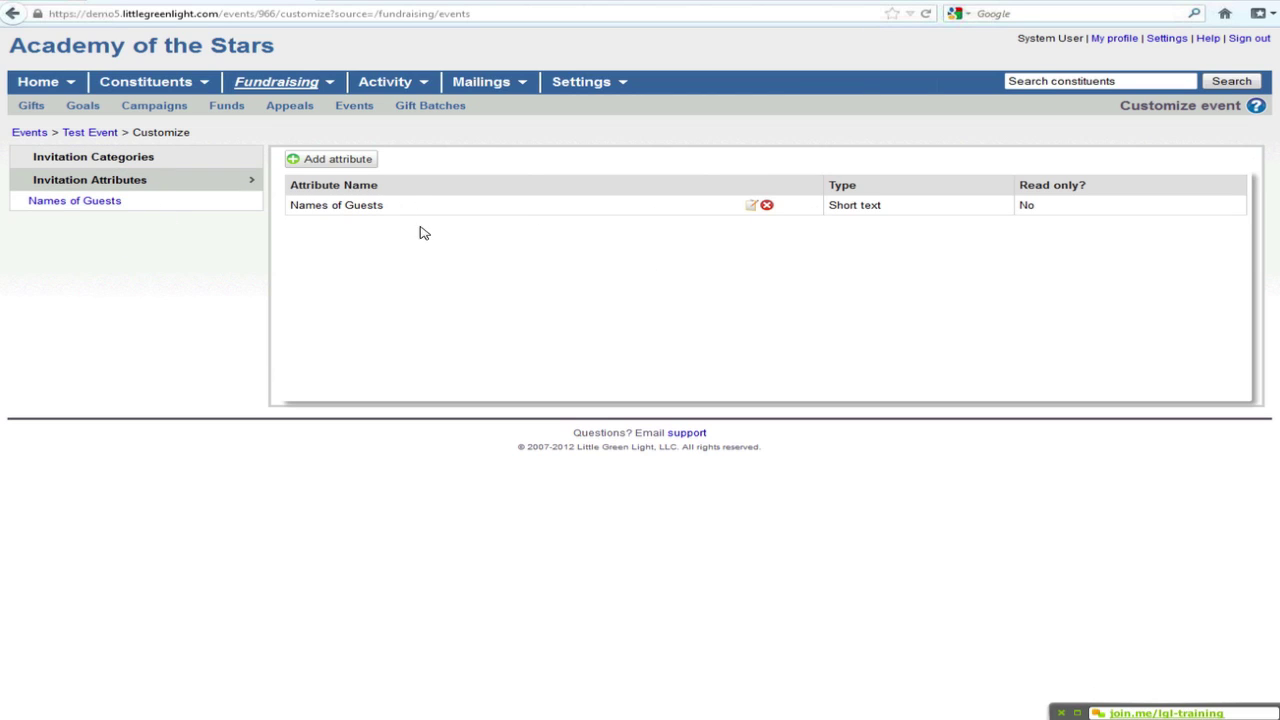
pyautogui.click(76, 134)
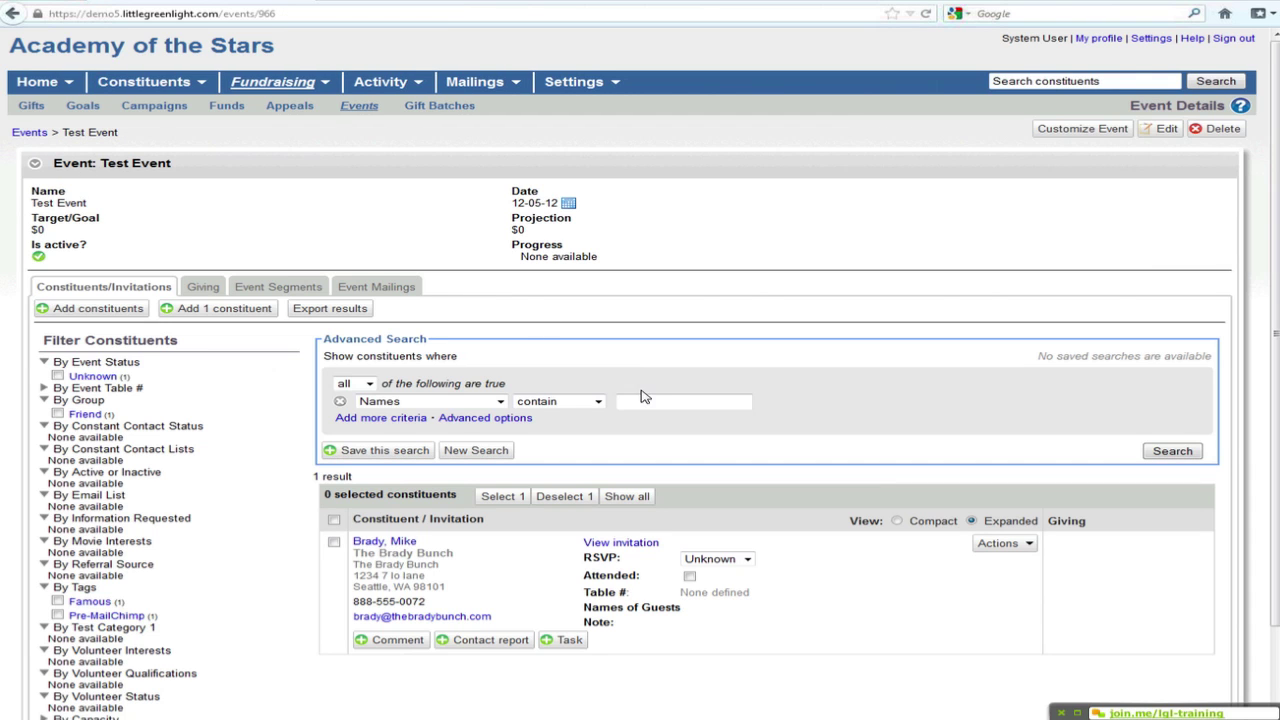
pyautogui.click(291, 292)
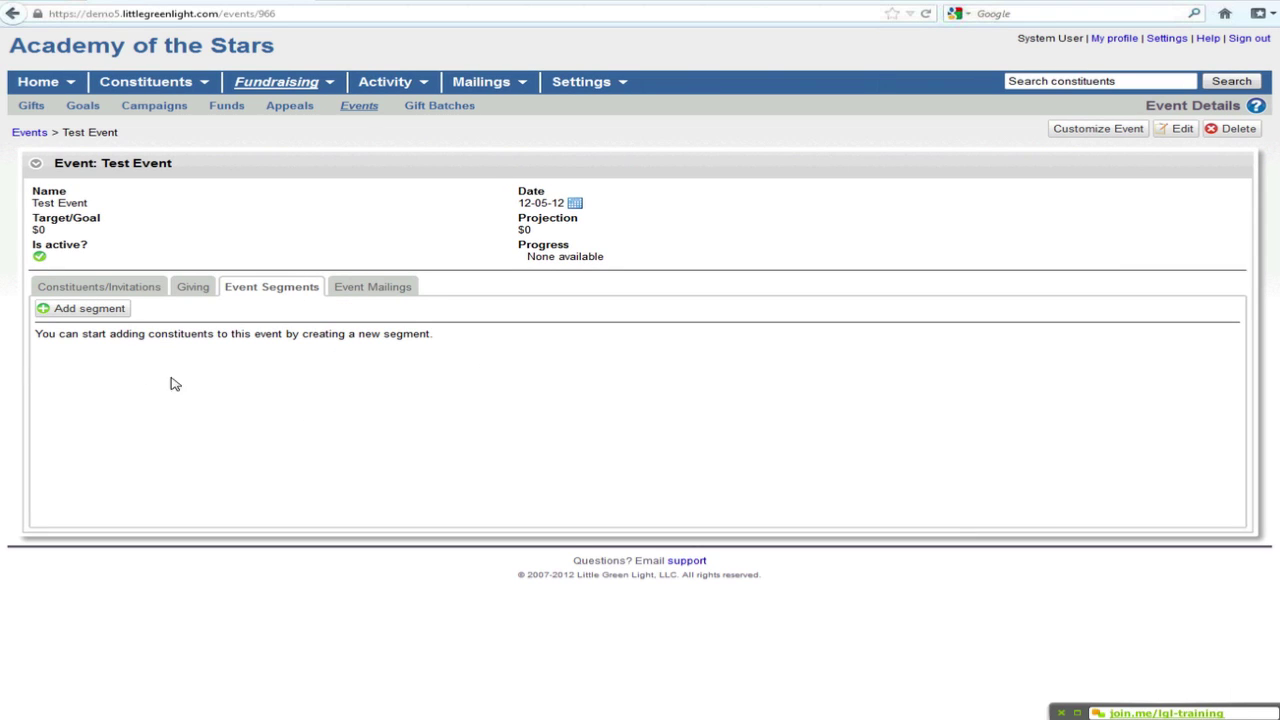
pyautogui.click(136, 289)
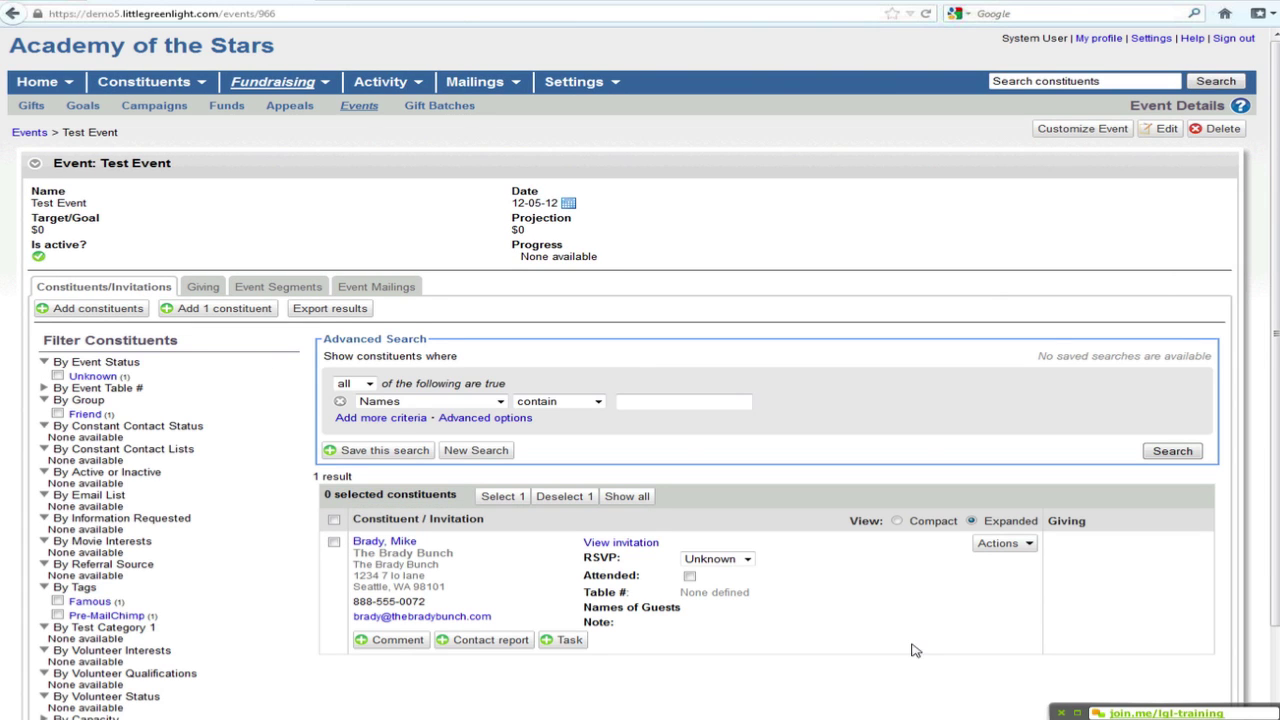
pyautogui.click(748, 563)
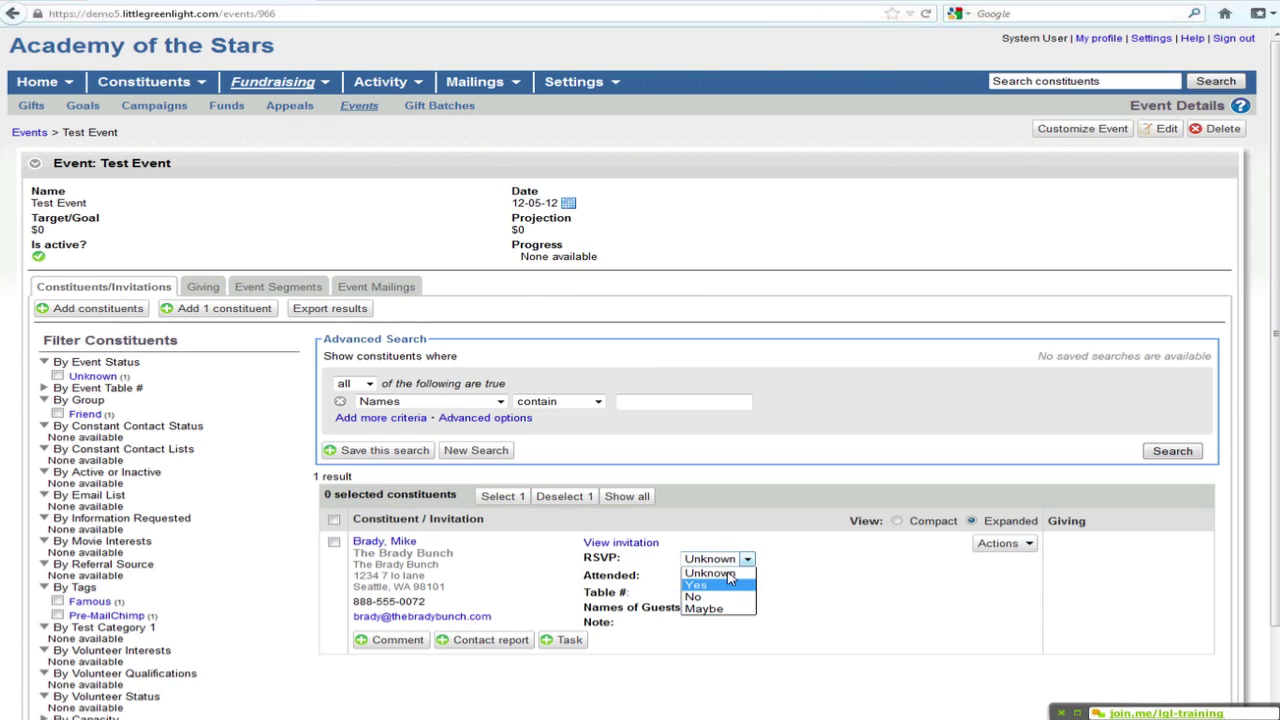
pyautogui.click(705, 574)
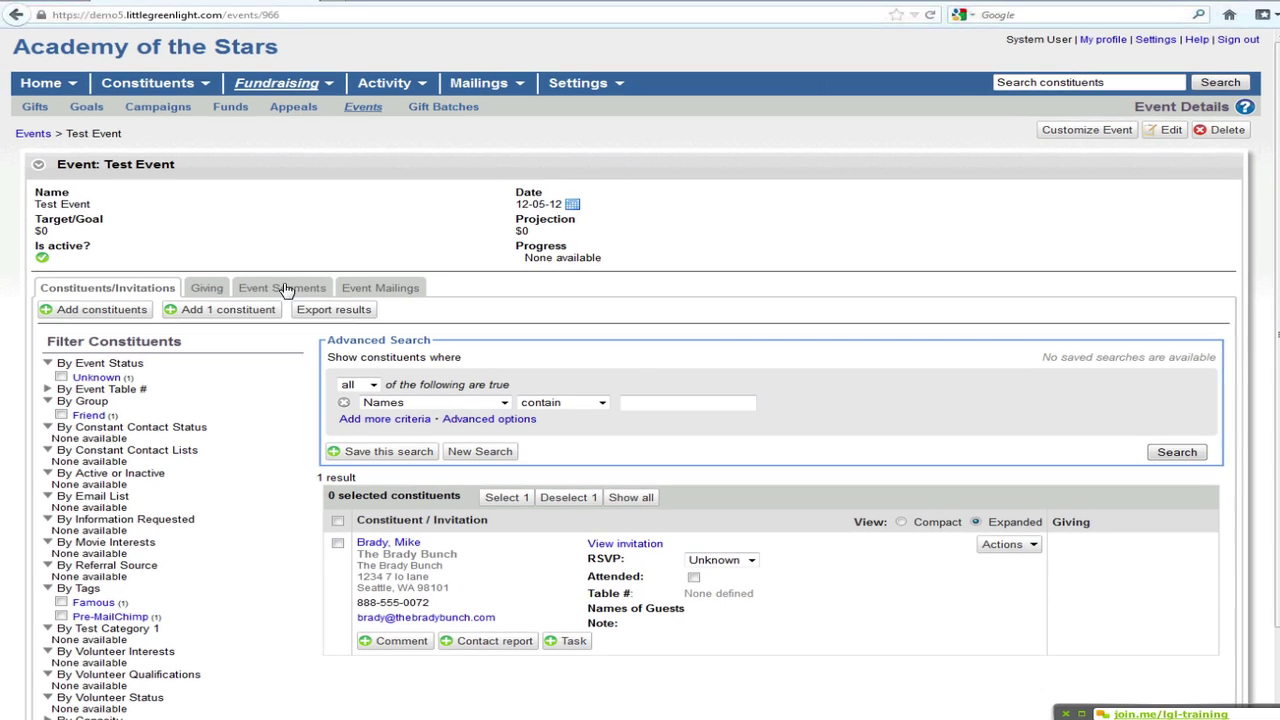
# Step: Start adding constituents by City, State, ZIP/Postal search within 30 miles
pyautogui.click(90, 312)
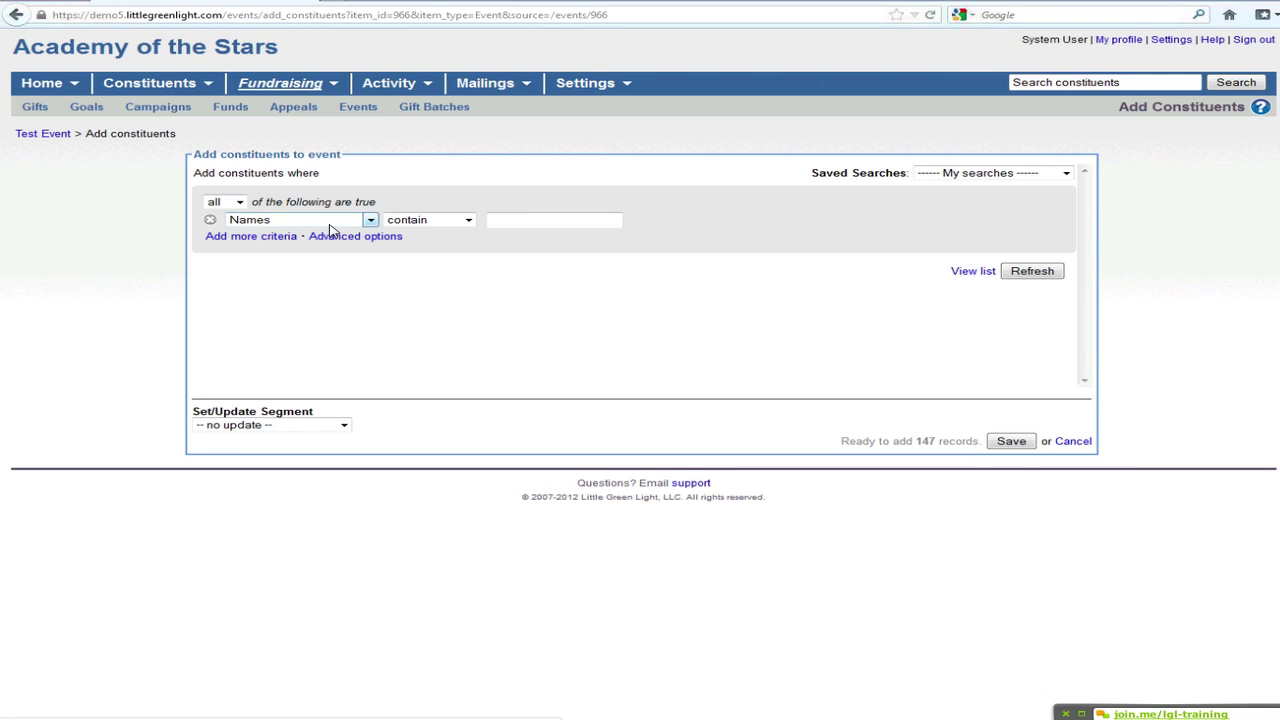
pyautogui.click(367, 221)
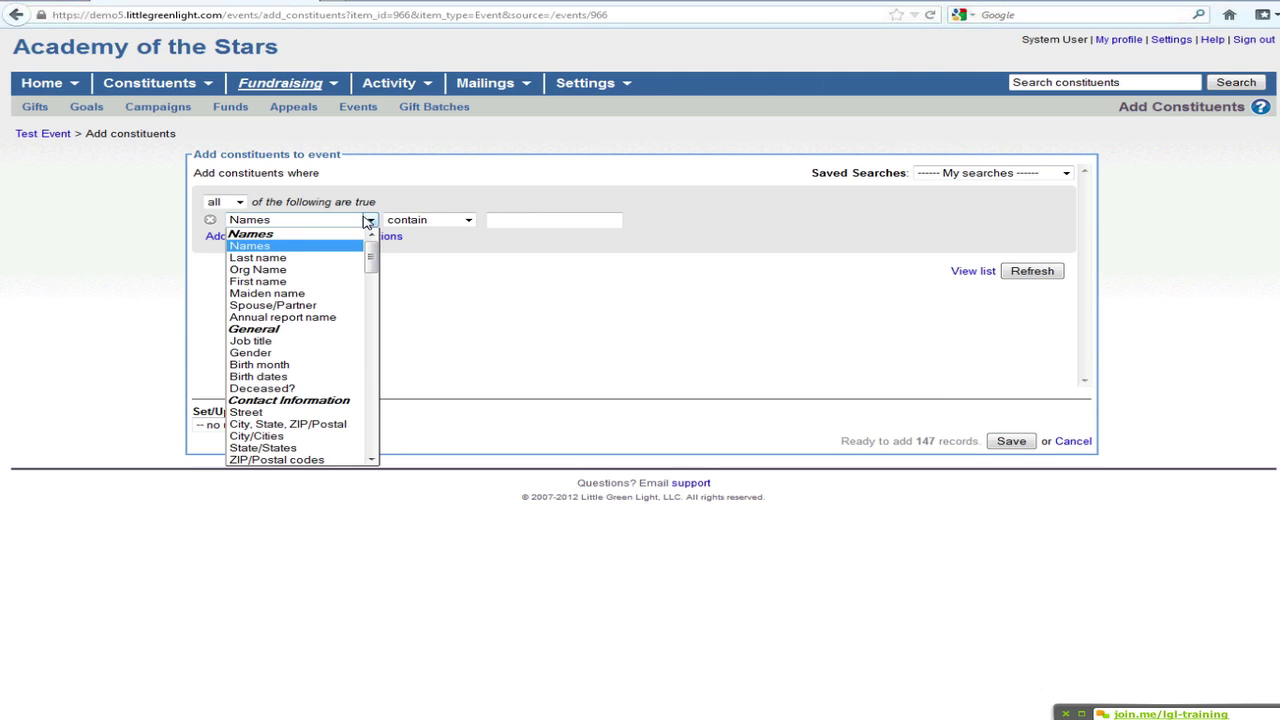
pyautogui.press('c')
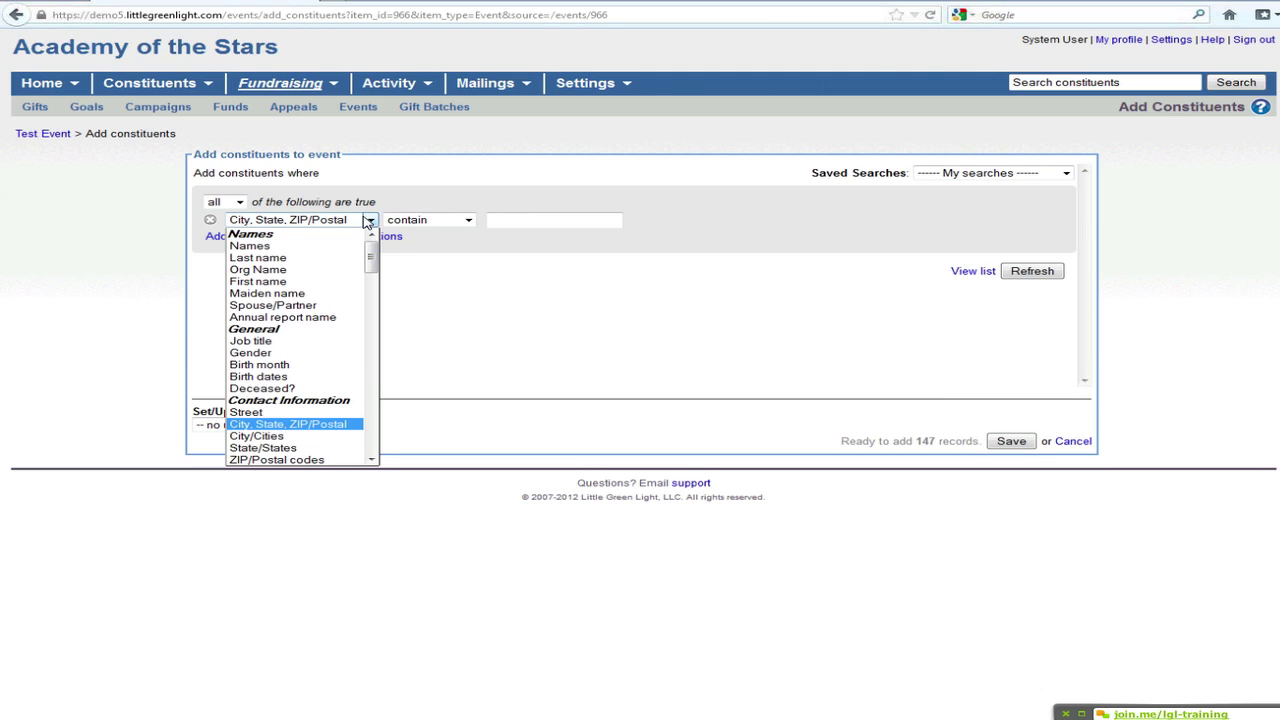
pyautogui.press('Return')
pyautogui.click(512, 220)
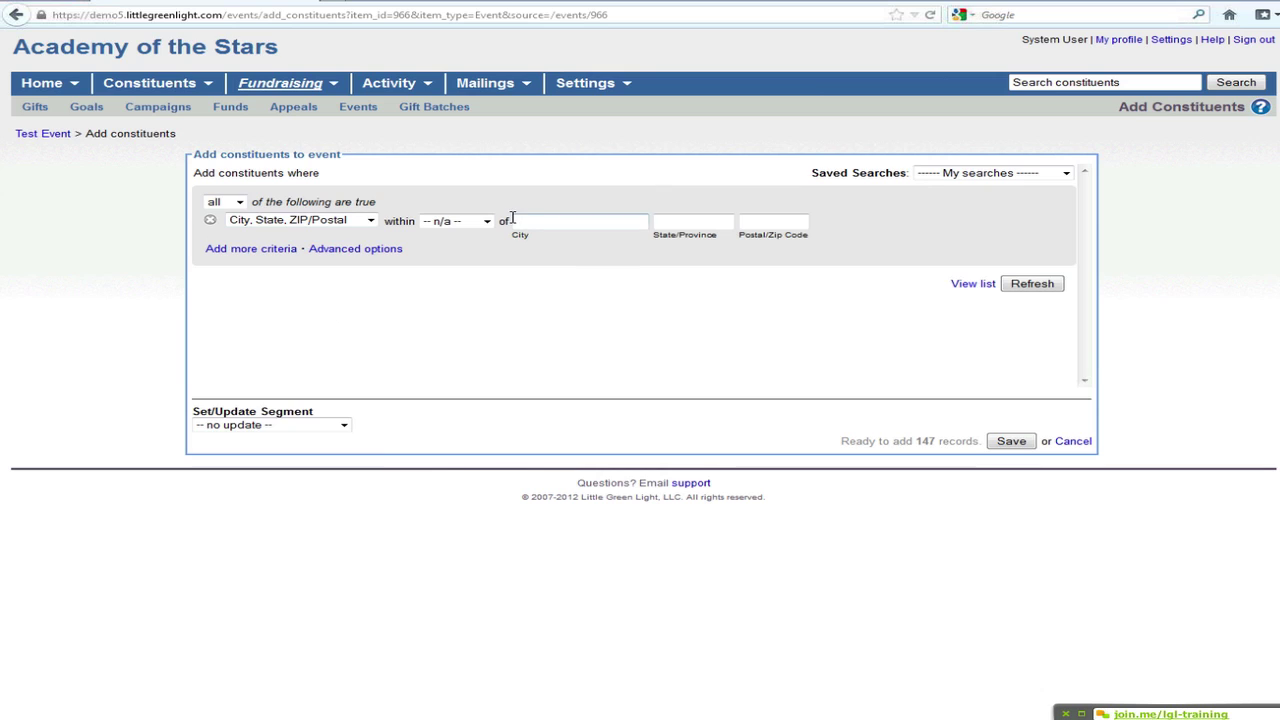
pyautogui.click(487, 221)
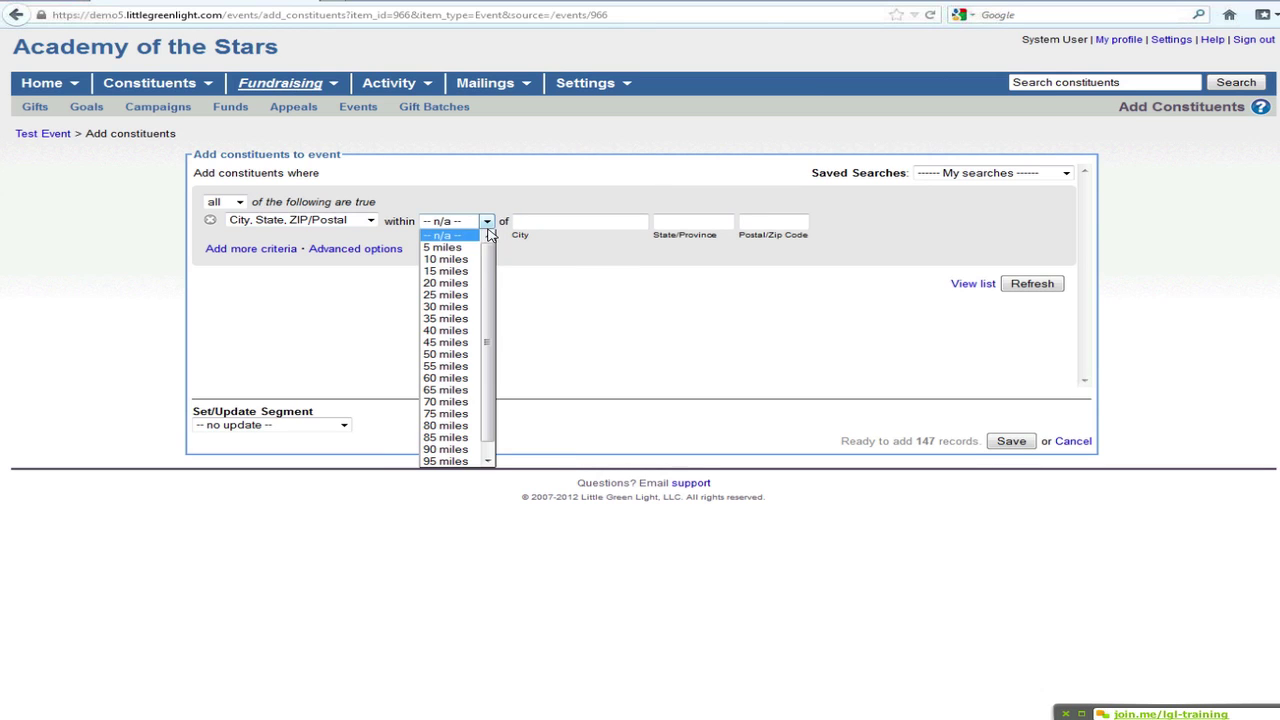
pyautogui.click(472, 308)
# Step: Search for Seattle, WA and add the 15 matching constituents
pyautogui.click(563, 218)
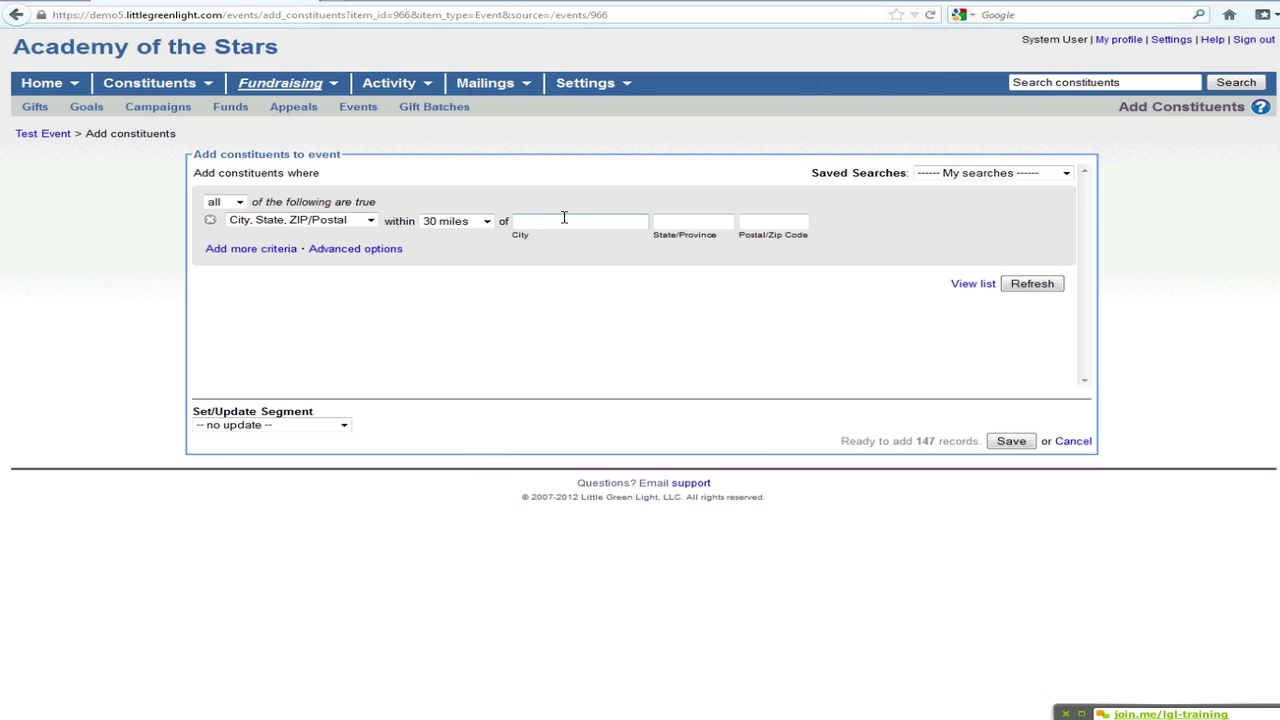
pyautogui.write('Seattle')
pyautogui.press('Tab')
pyautogui.write('WA')
pyautogui.click(1032, 284)
pyautogui.click(1011, 442)
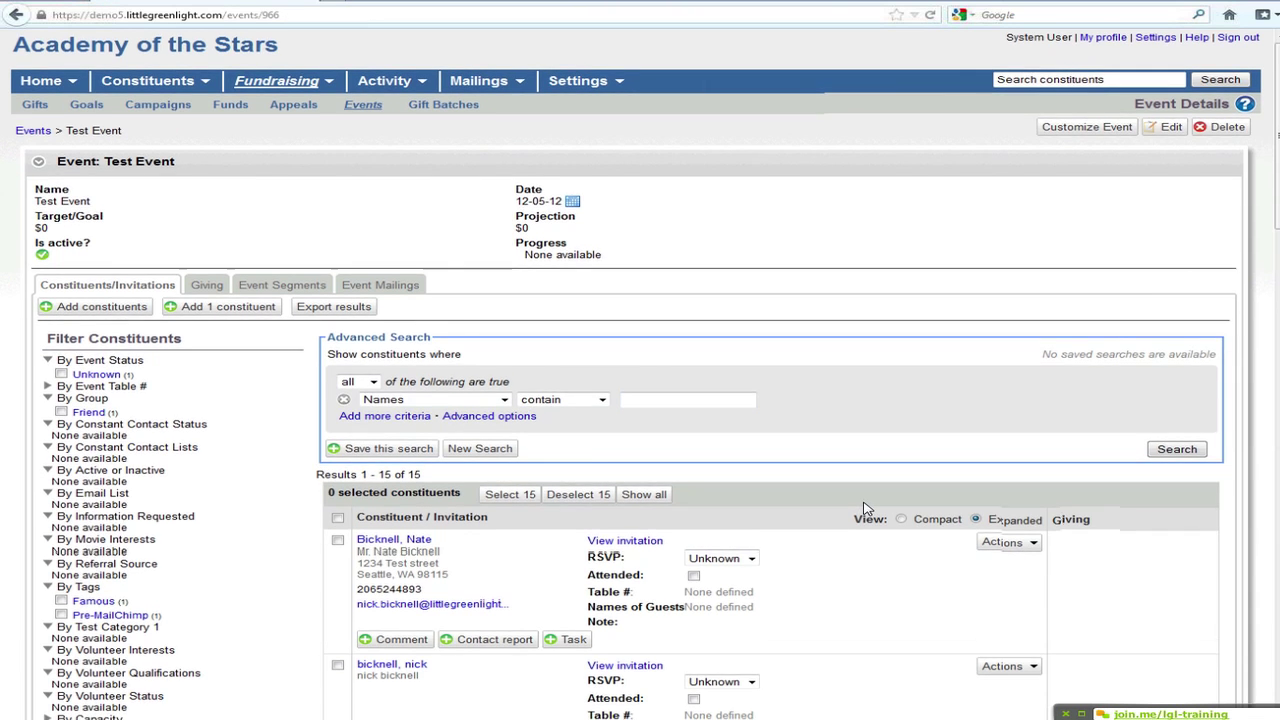
# Step: Scroll through the 15 added constituents, then view Test Event's segments
pyautogui.scroll(-2, 867, 509)
pyautogui.scroll(-3, 867, 509)
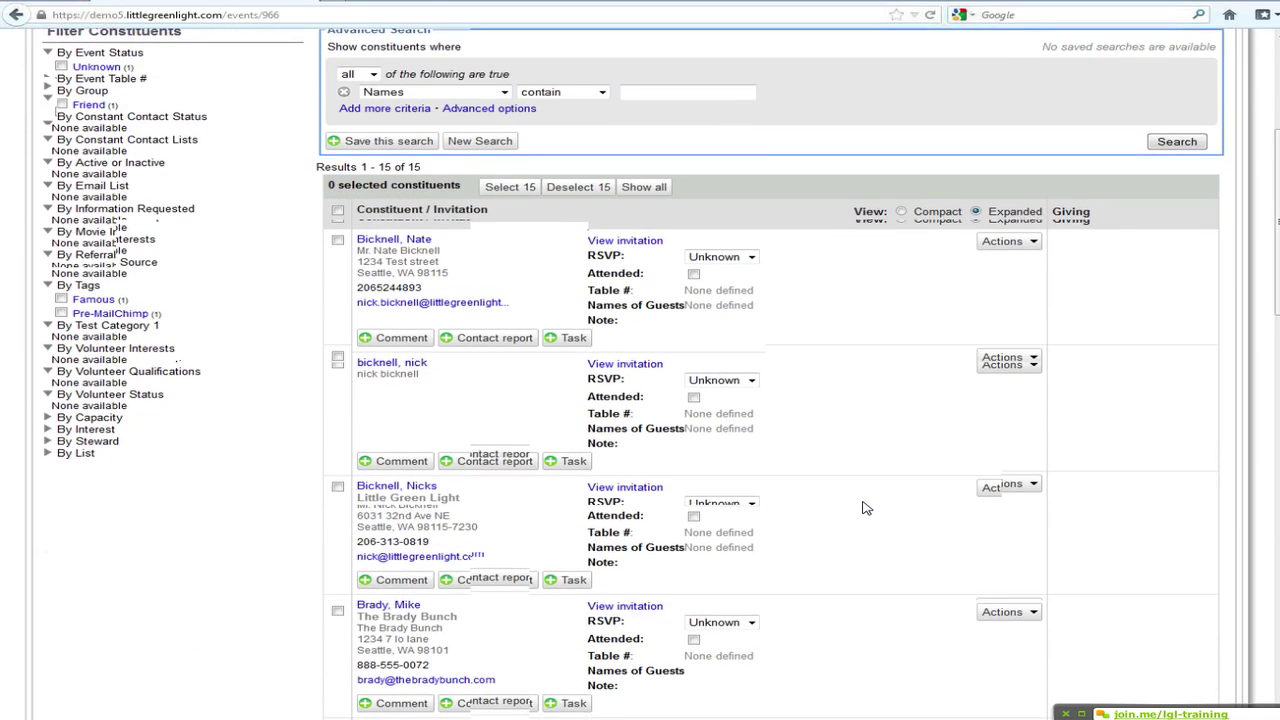
pyautogui.scroll(5, 867, 509)
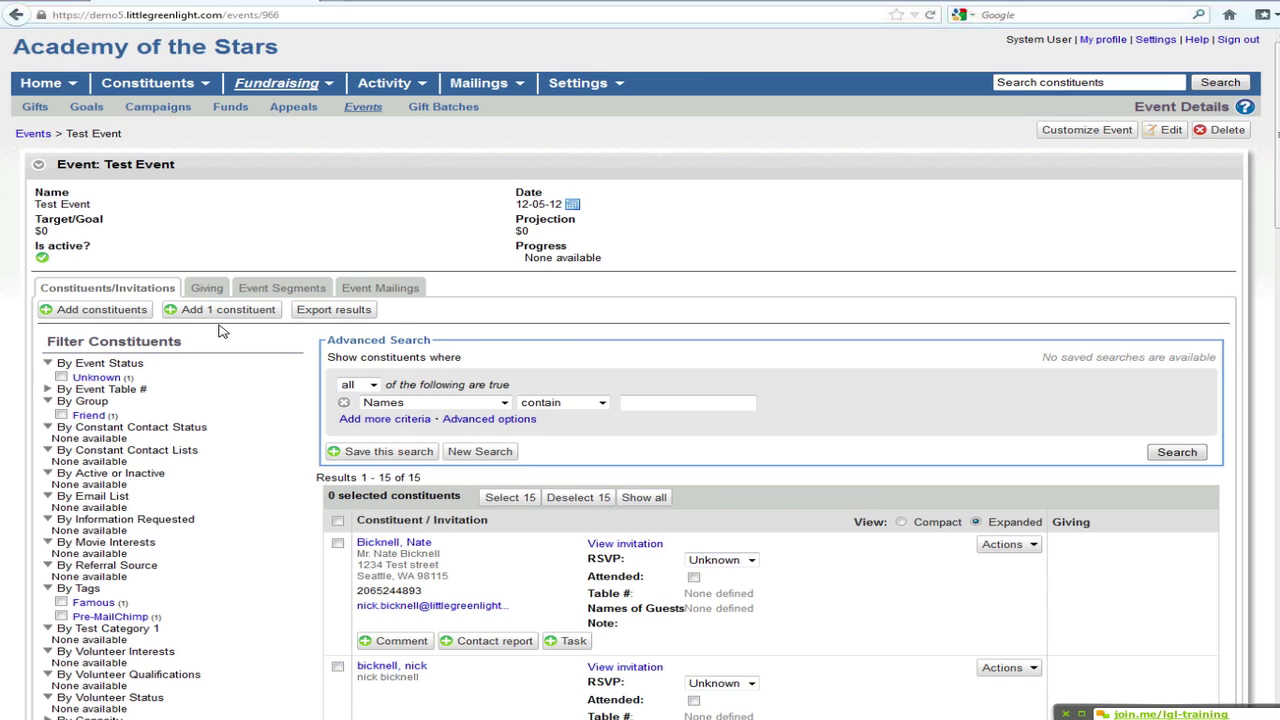
pyautogui.click(272, 292)
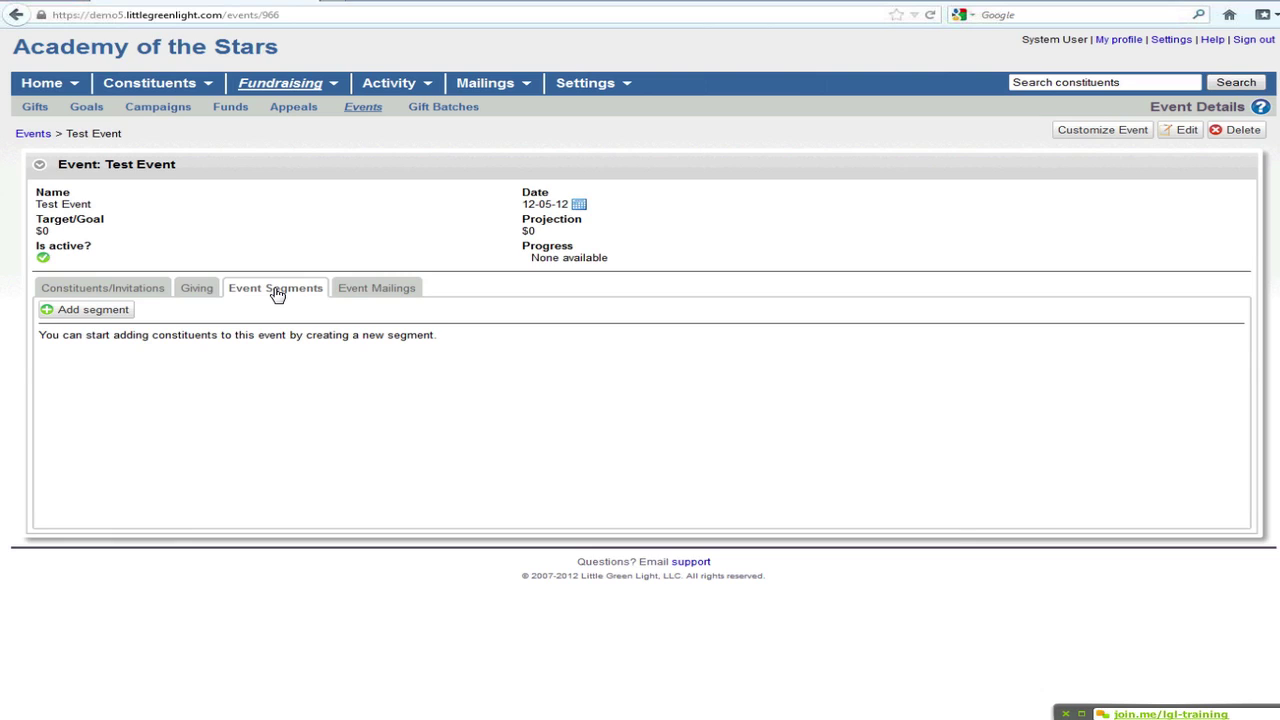
# Step: Return to the event's constituents and invitations and begin adding one constituent
pyautogui.click(115, 289)
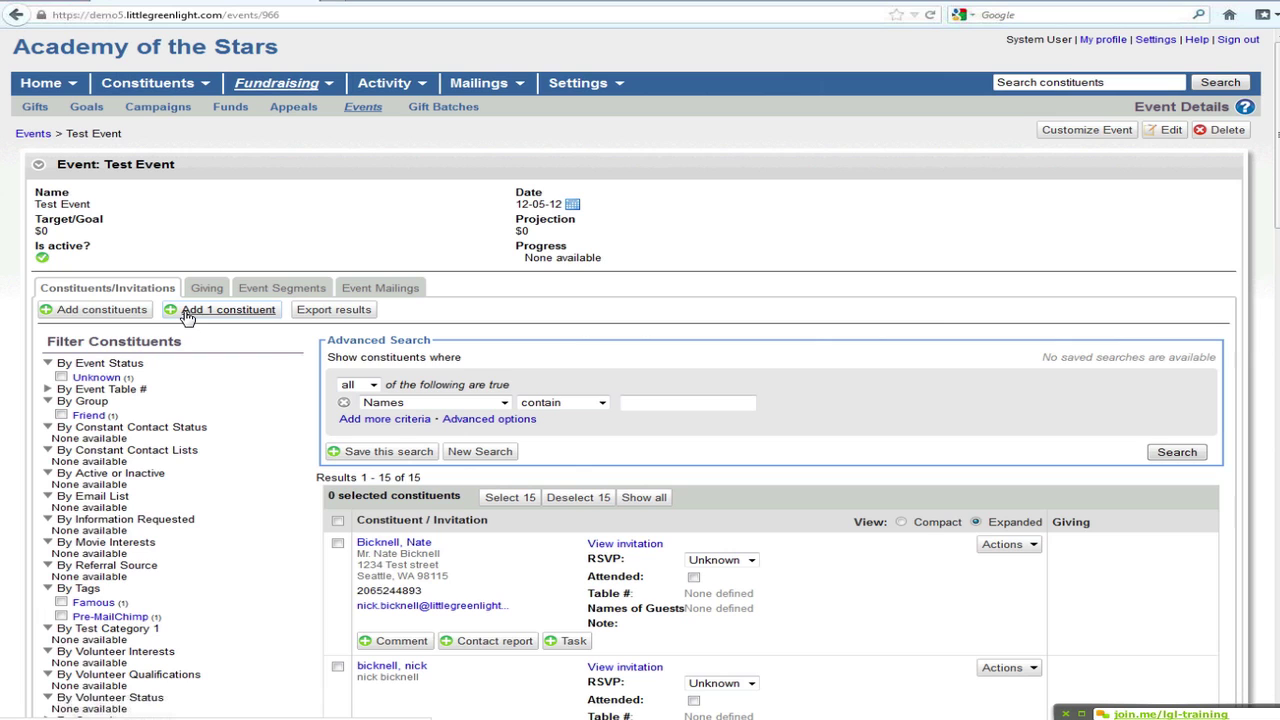
pyautogui.click(190, 316)
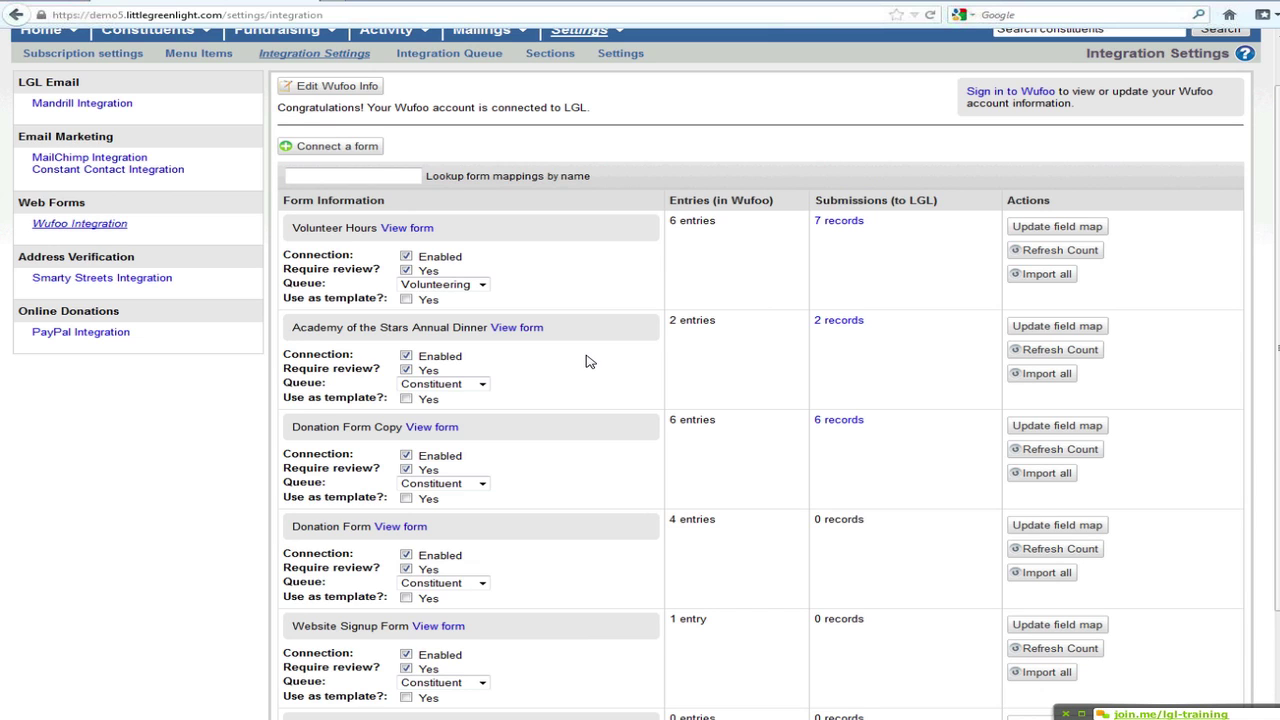
# Step: Open the Academy of the Stars Annual Dinner Wufoo form from the mappings list
pyautogui.scroll(1, 588, 360)
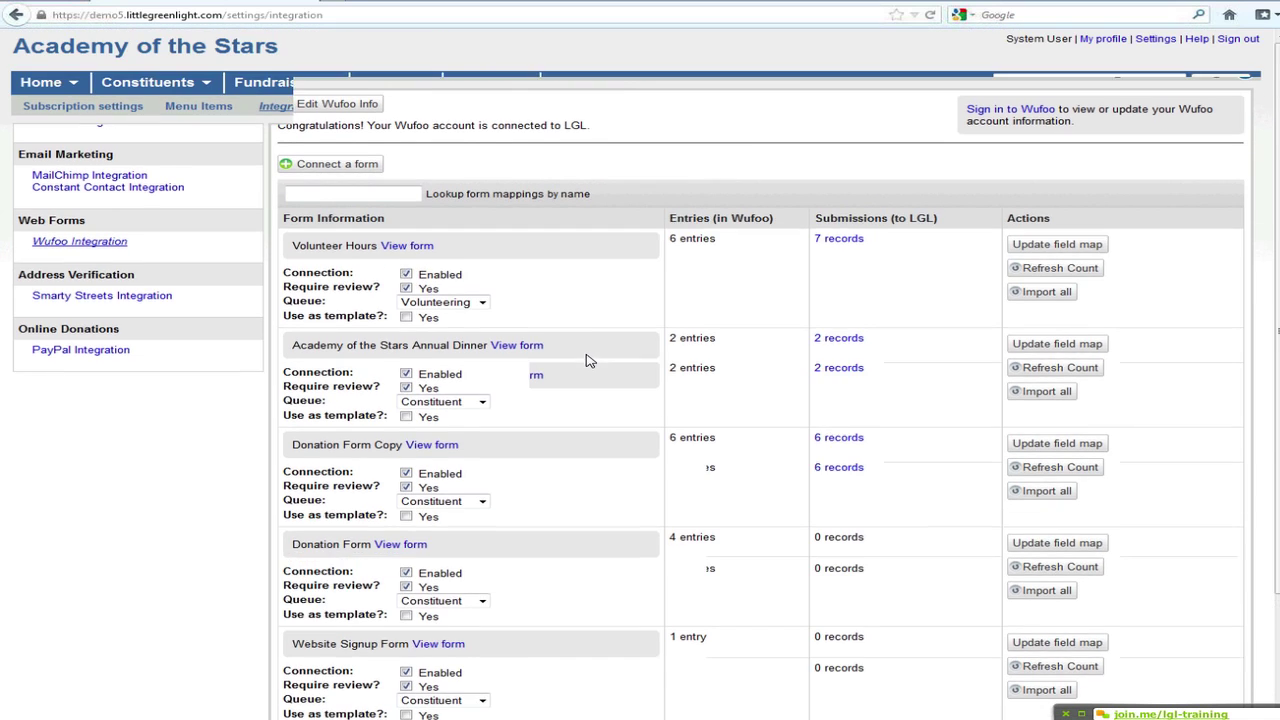
pyautogui.scroll(-3, 617, 463)
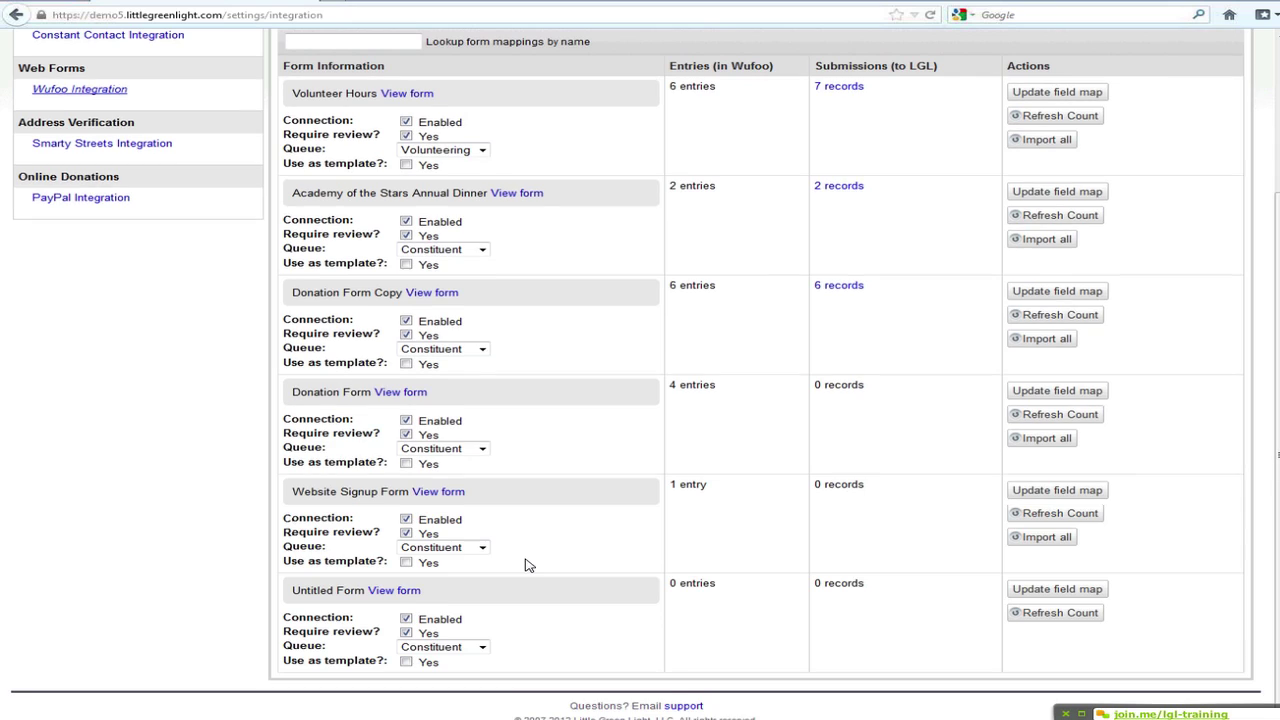
pyautogui.scroll(1, 614, 223)
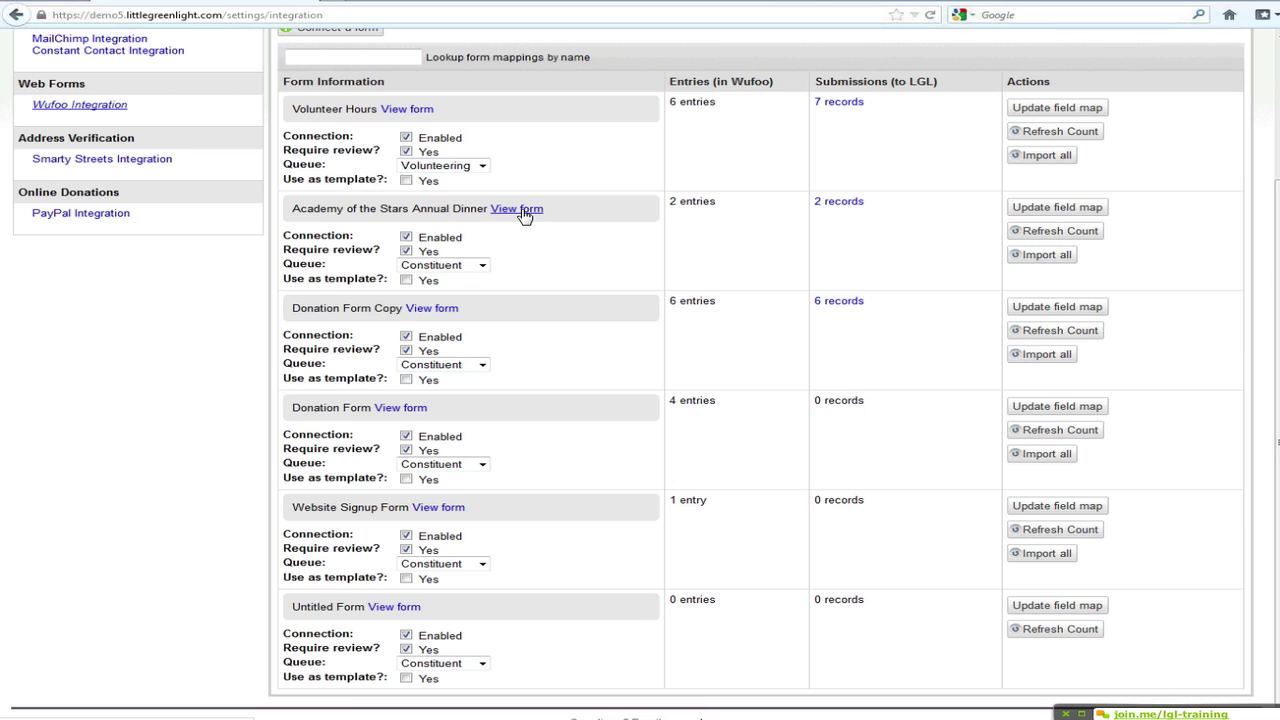
pyautogui.click(520, 209)
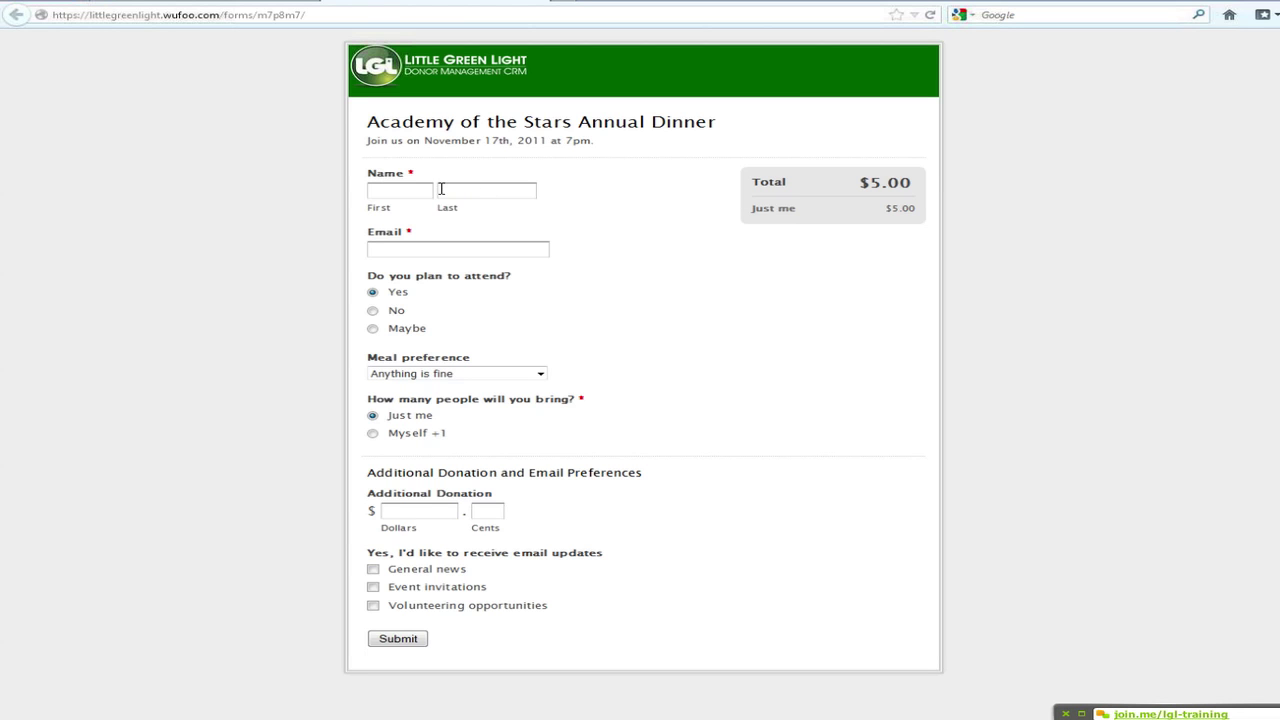
# Step: Select Maybe for the attendance question, leaving the other registration fields blank
pyautogui.click(429, 191)
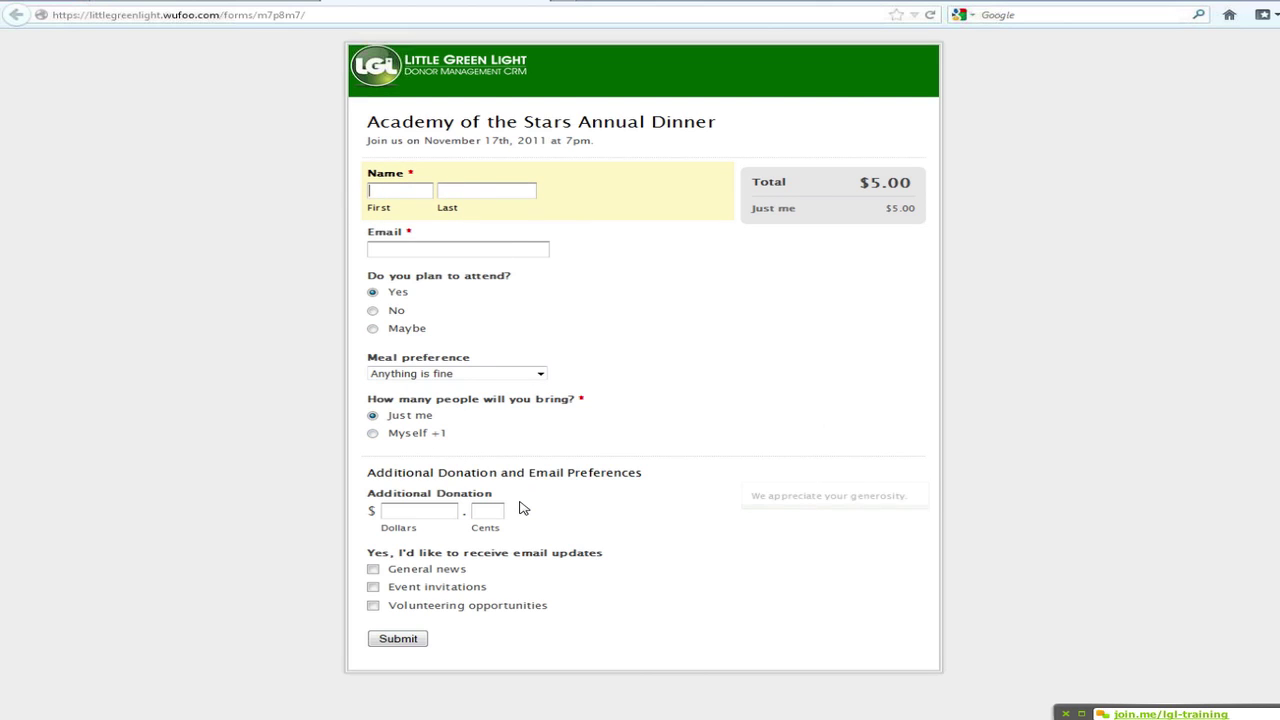
pyautogui.click(433, 511)
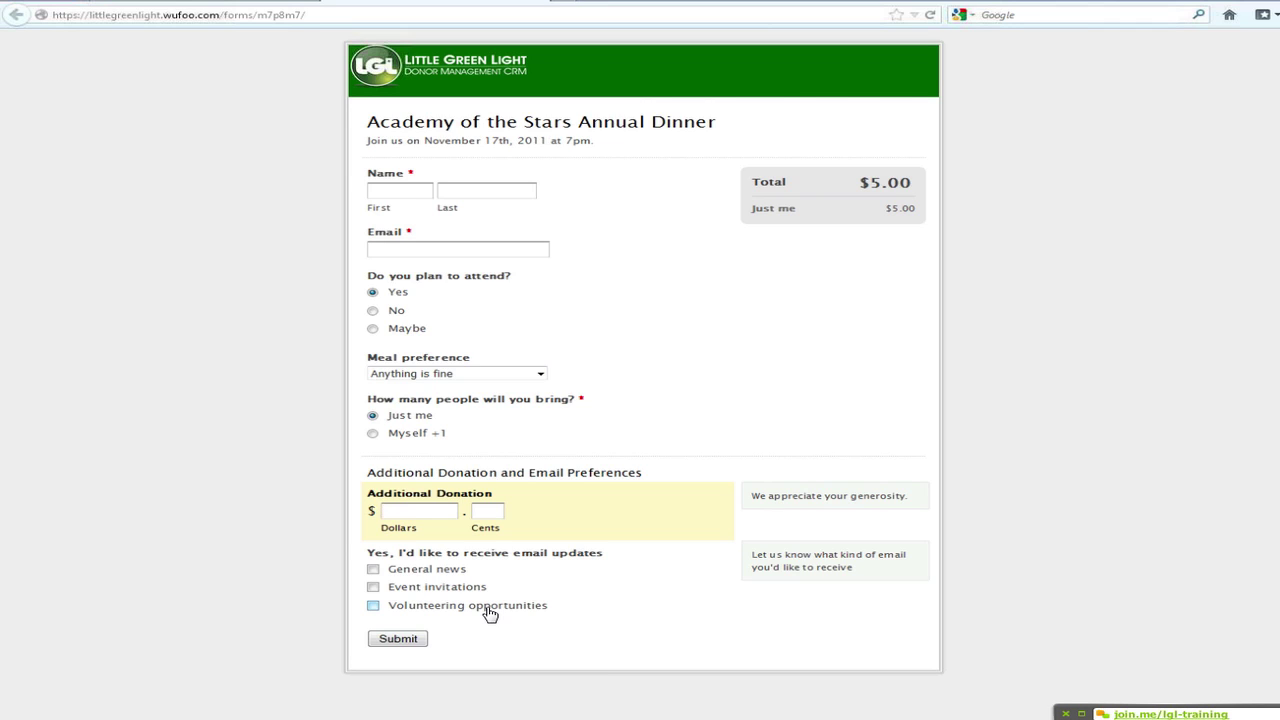
pyautogui.click(372, 328)
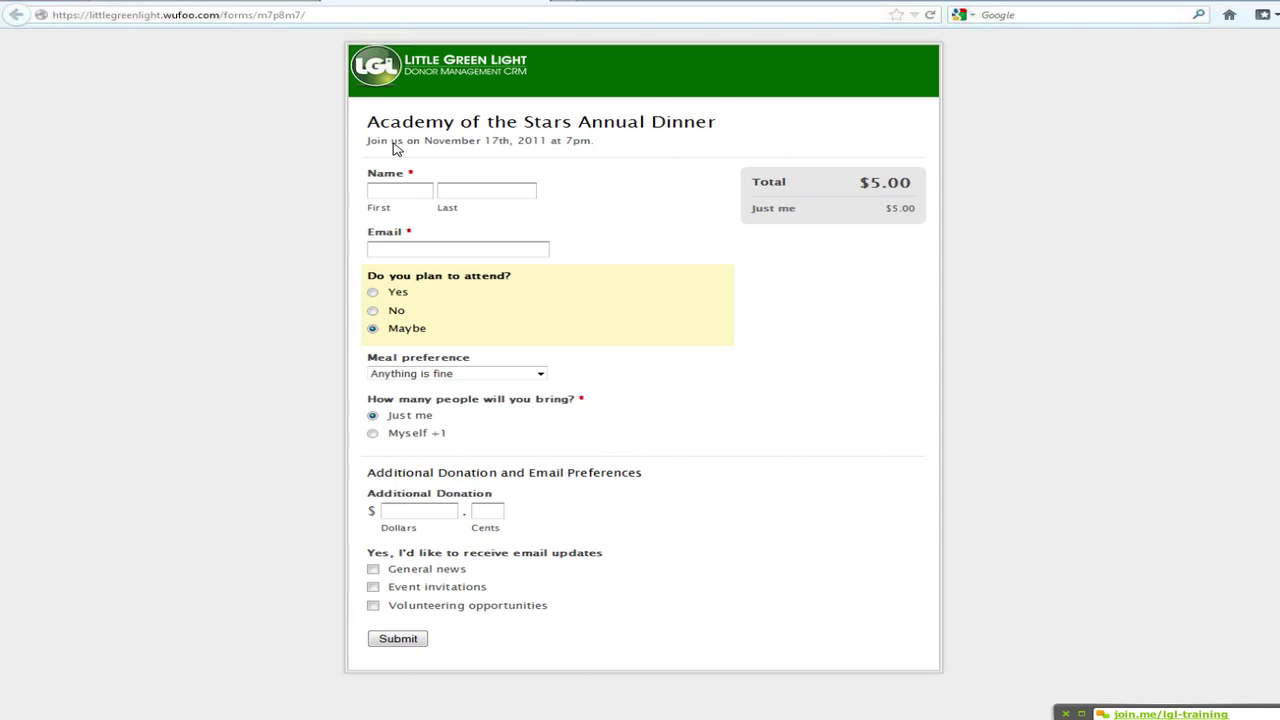